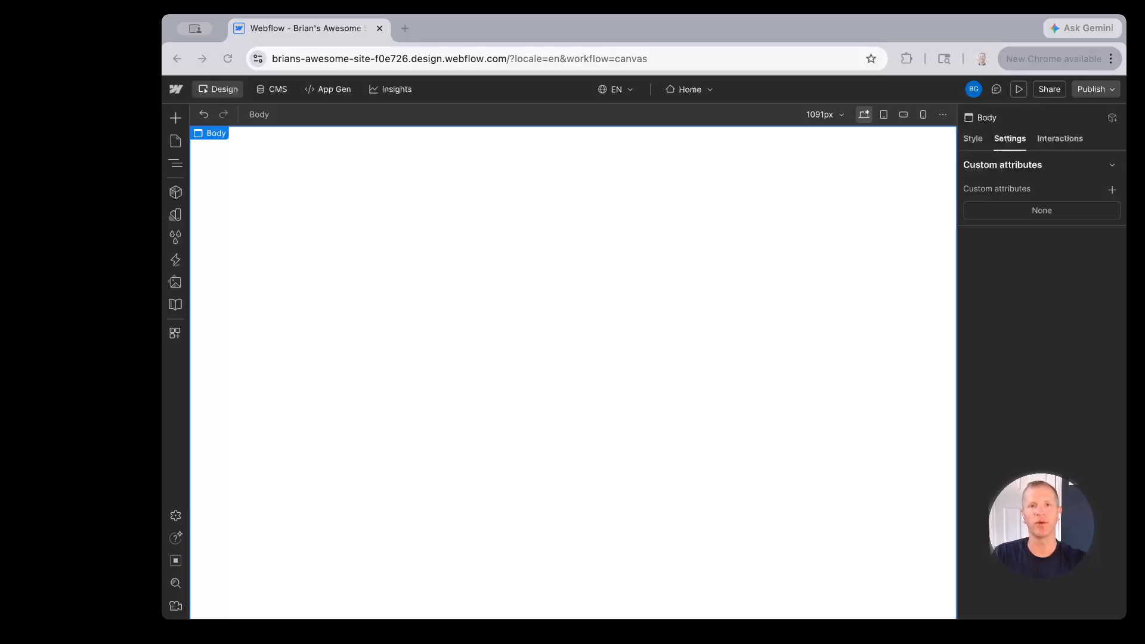
Start a new CMS collection and name it Projects.
{"action": "key", "text": "super+Tab"}
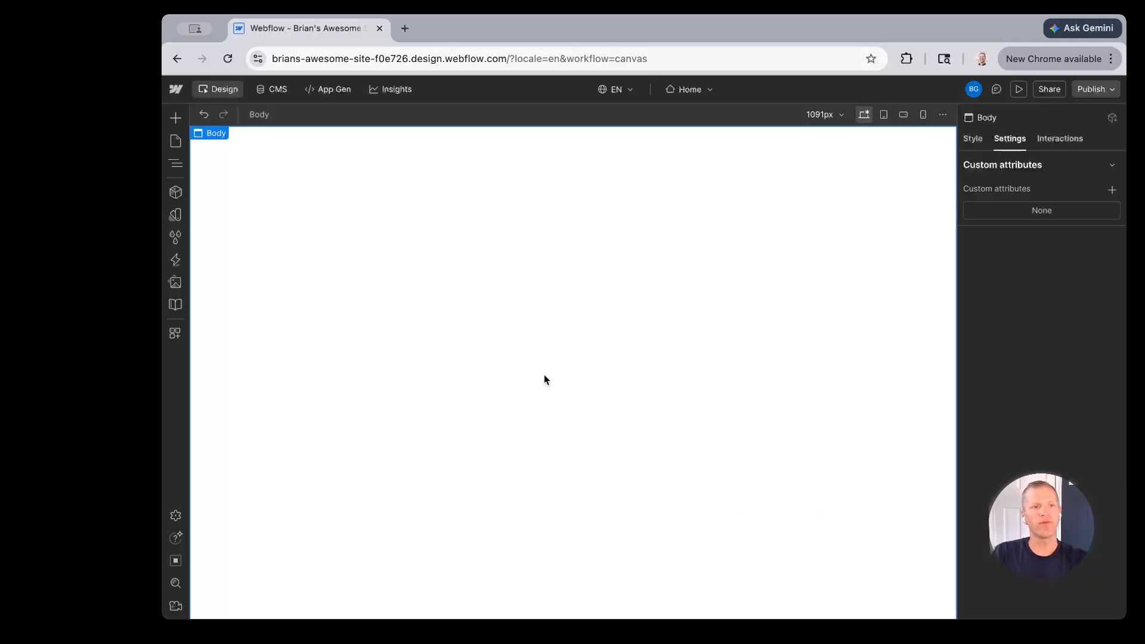
{"action": "left_click", "coordinate": [279, 89]}
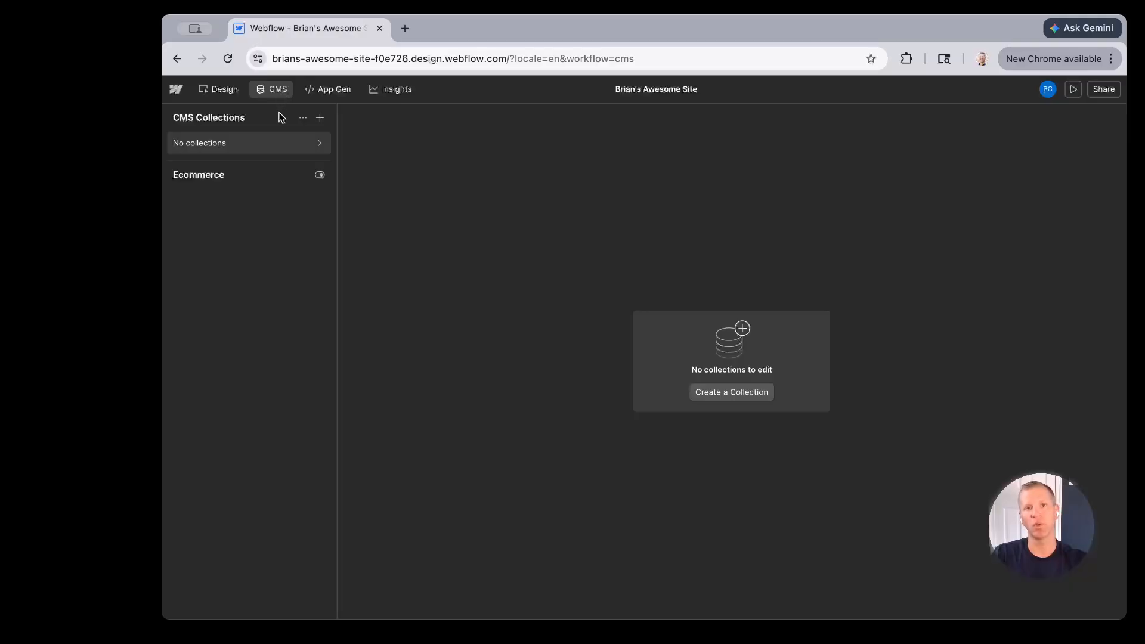
{"action": "left_click", "coordinate": [321, 120]}
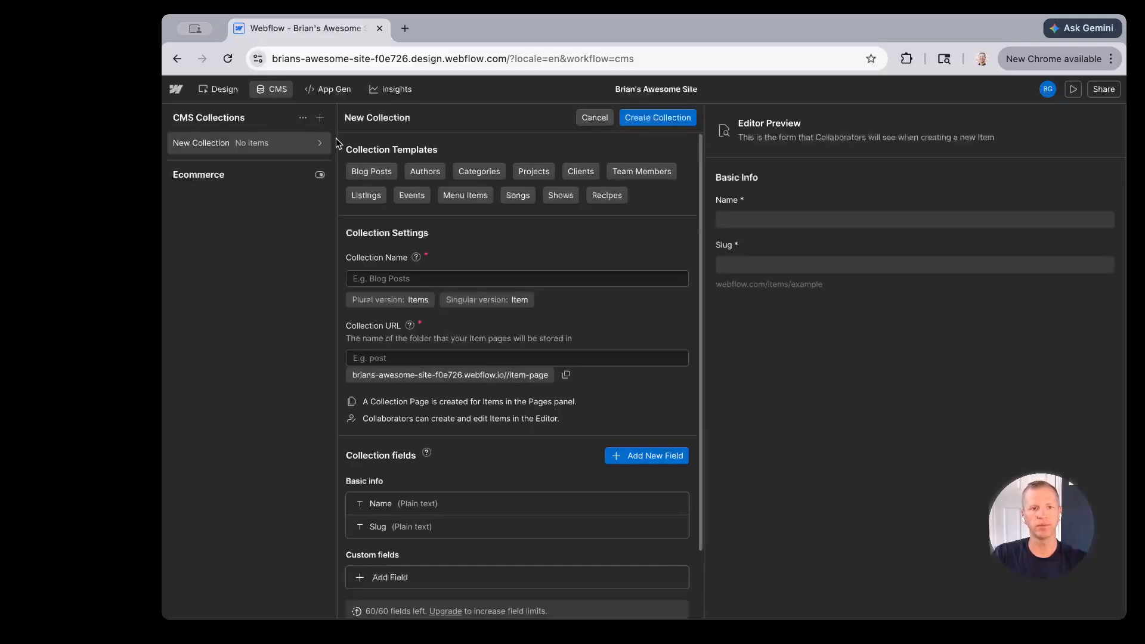
{"action": "left_click", "coordinate": [375, 279]}
{"action": "type", "text": "Projects"}
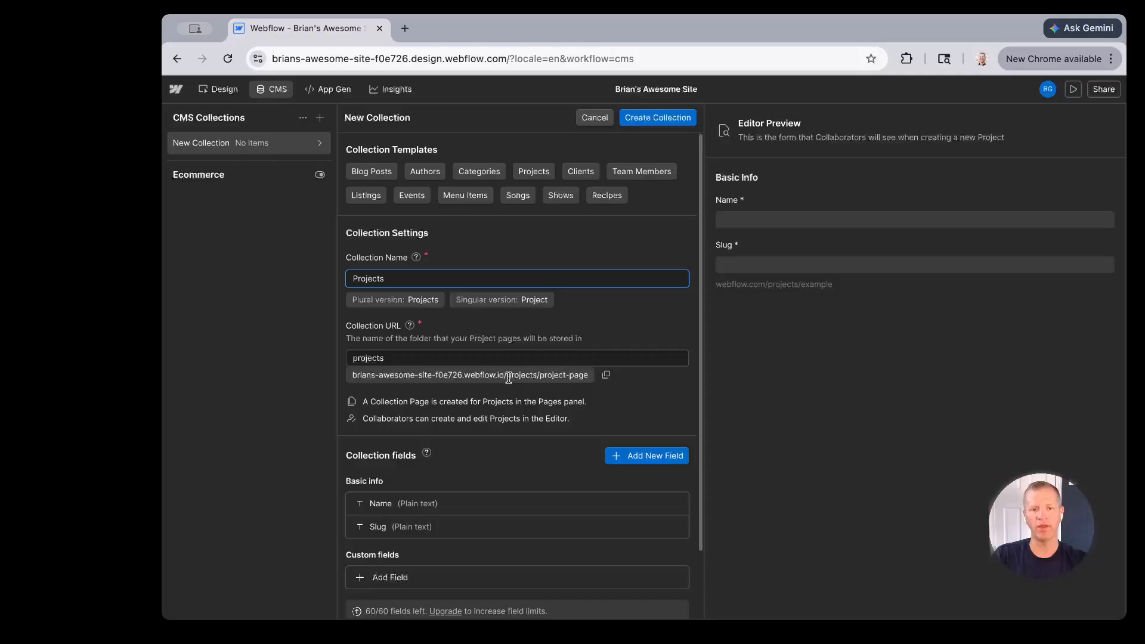
{"action": "left_click_drag", "start_coordinate": [506, 377], "coordinate": [537, 376]}
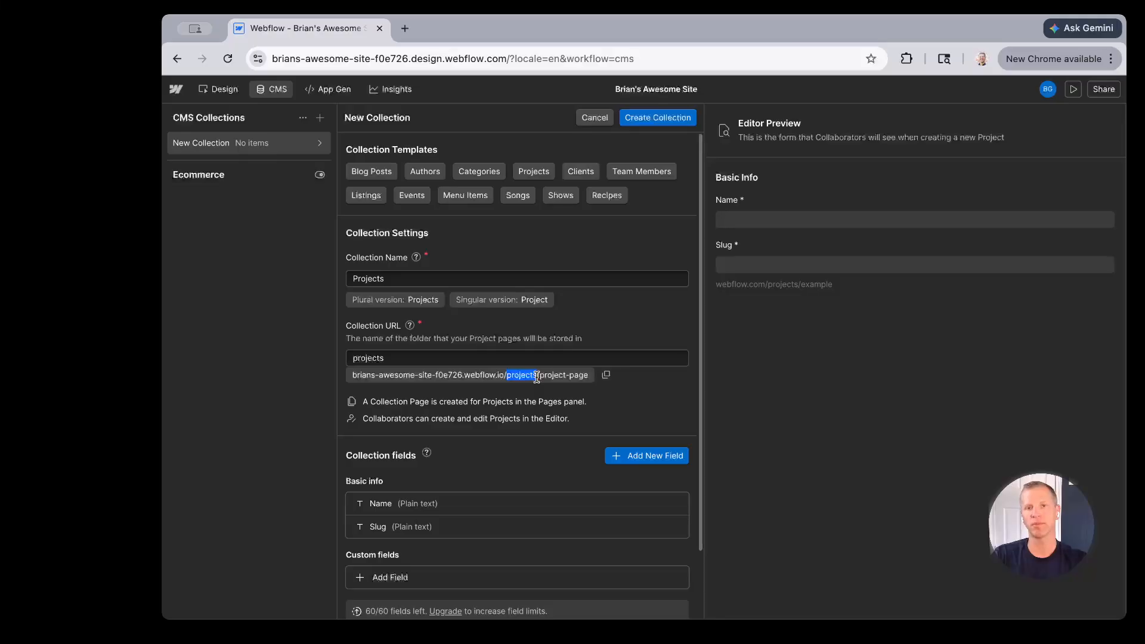
Add an image field labelled Project Image to the new collection.
{"action": "scroll", "coordinate": [532, 374], "scroll_direction": "down", "scroll_amount": 2}
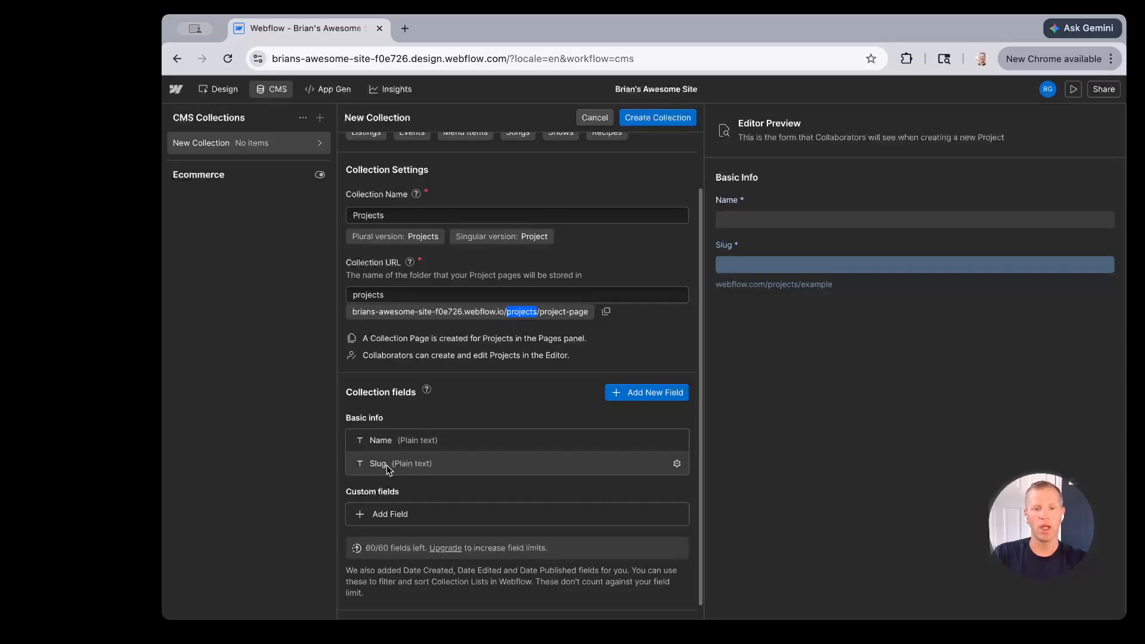
{"action": "left_click", "coordinate": [651, 393]}
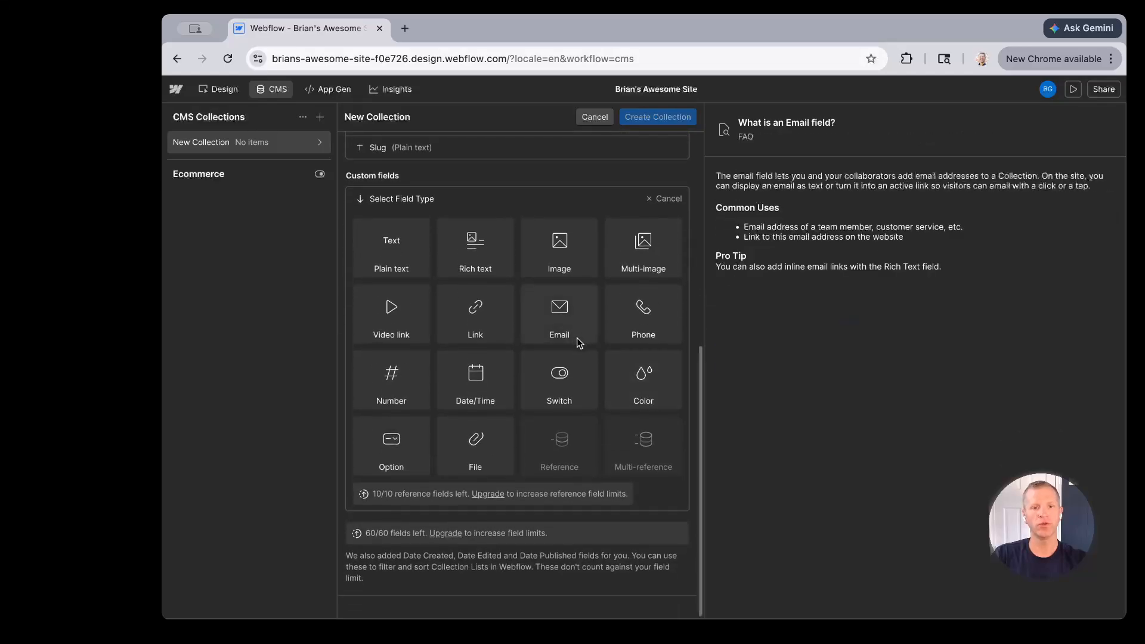
{"action": "left_click", "coordinate": [558, 253]}
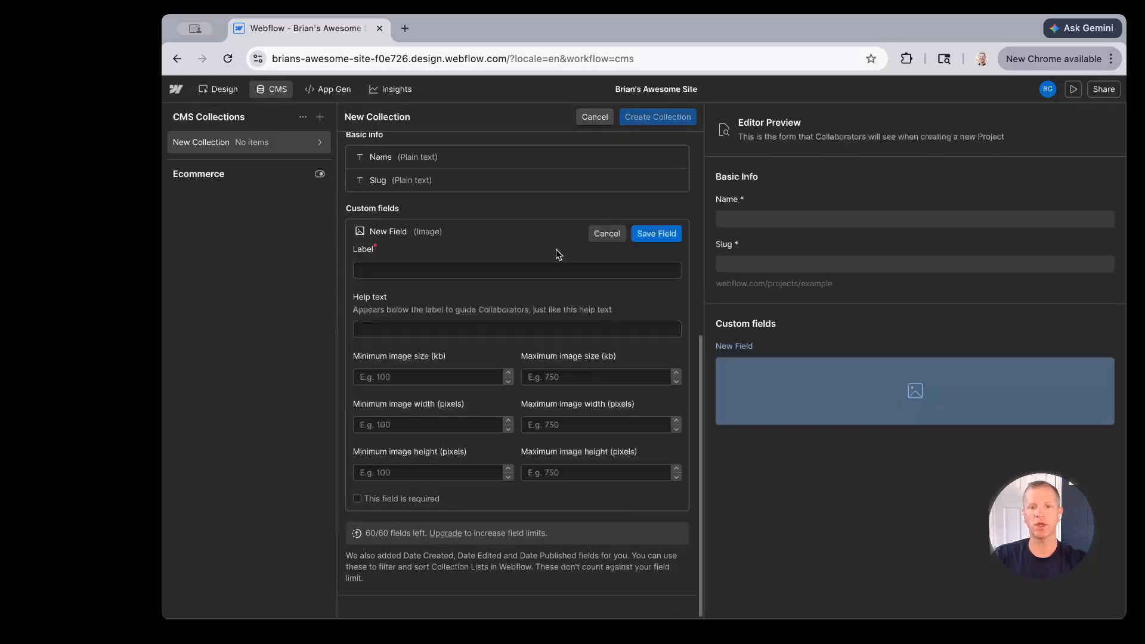
{"action": "left_click", "coordinate": [513, 272]}
{"action": "type", "text": "Project Image"}
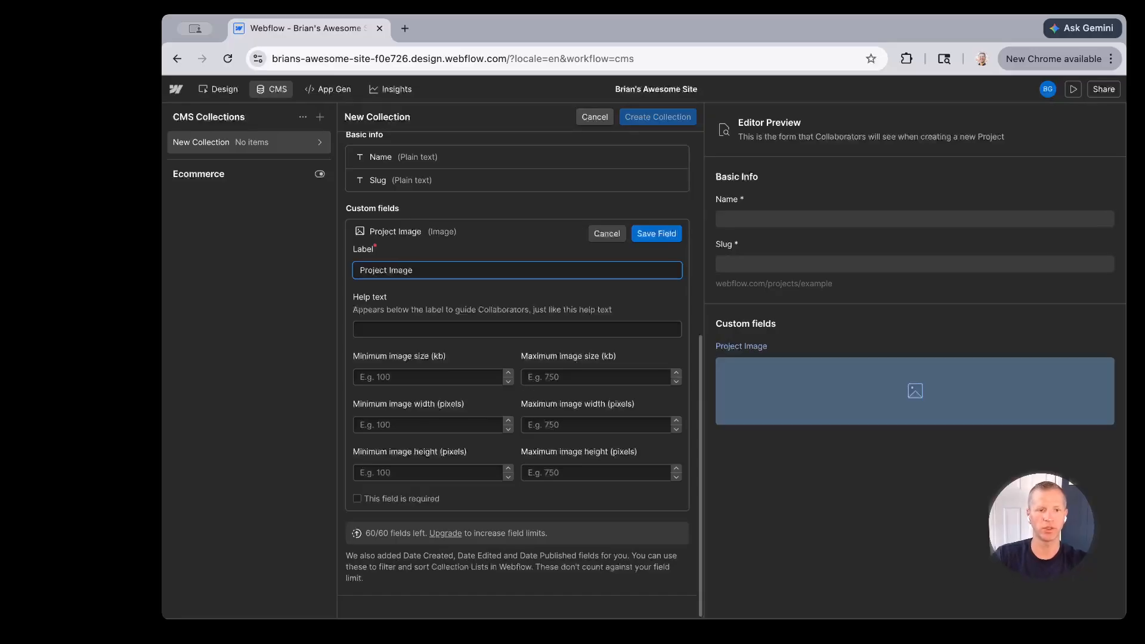
{"action": "left_click", "coordinate": [657, 234]}
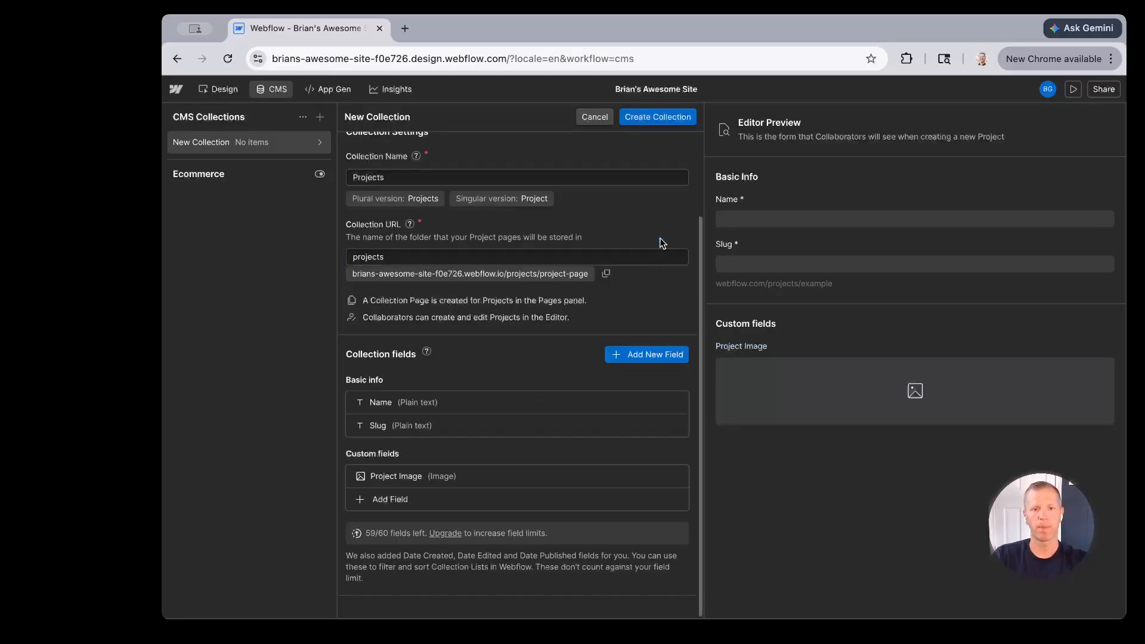
Add a rich text field labelled Project Description and create the Projects collection.
{"action": "left_click", "coordinate": [650, 355]}
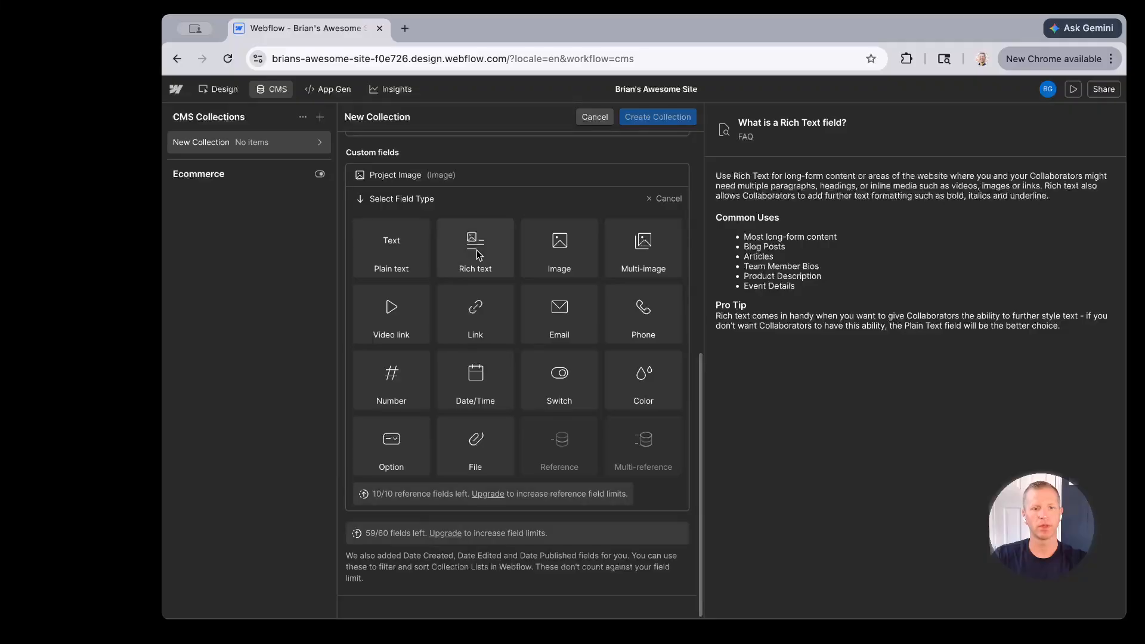
{"action": "left_click", "coordinate": [477, 251]}
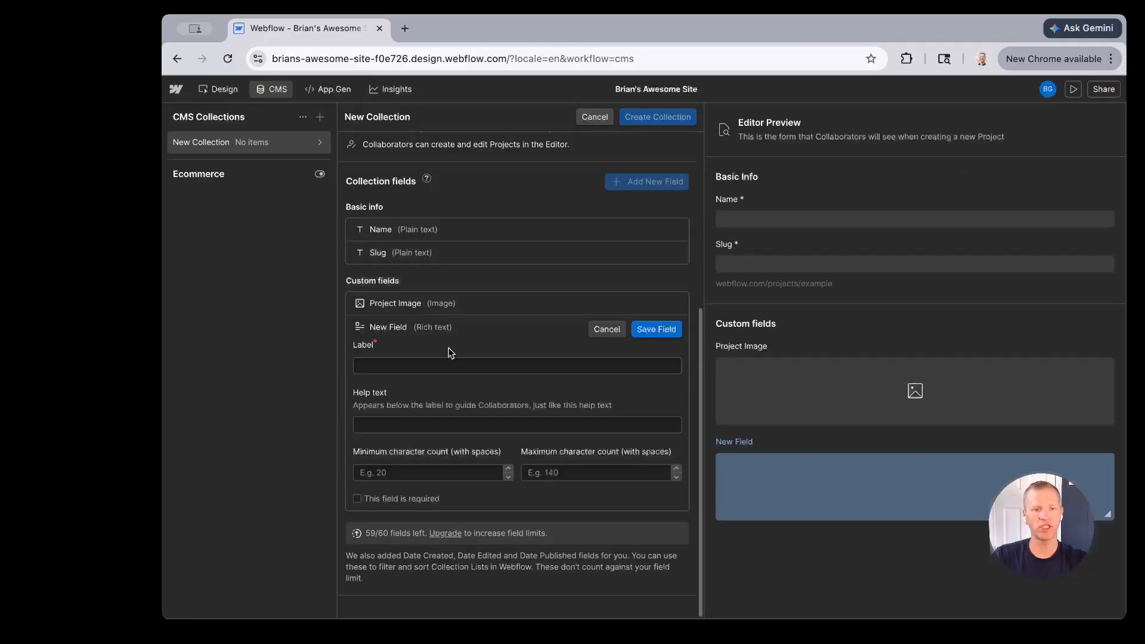
{"action": "left_click", "coordinate": [420, 363]}
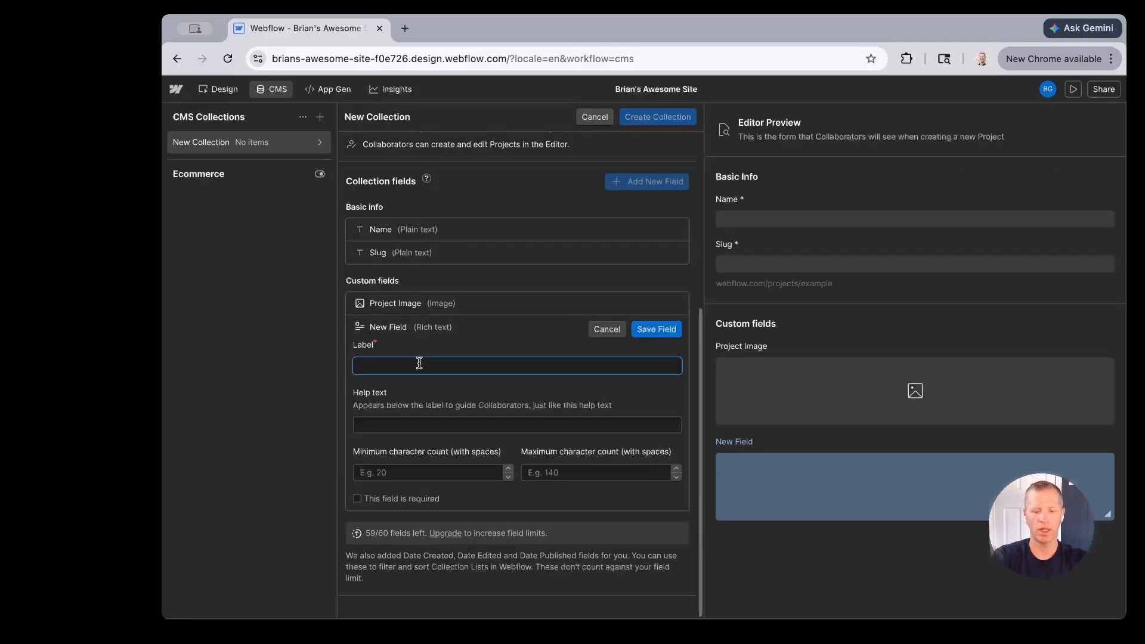
{"action": "type", "text": "Project Desc"}
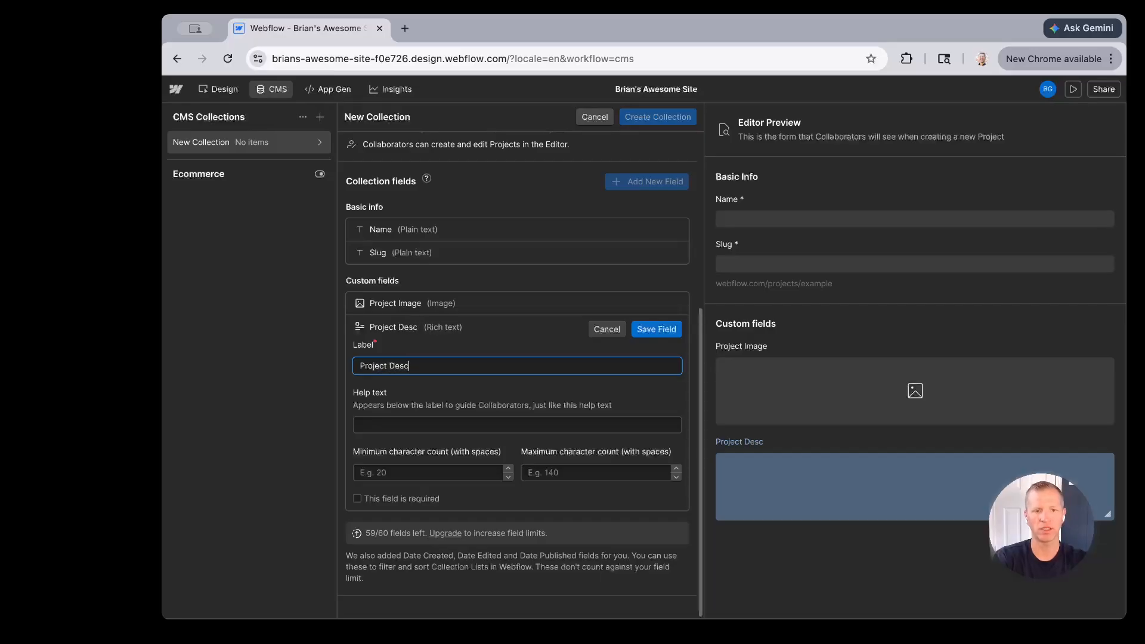
{"action": "type", "text": "ripti"}
{"action": "key", "text": "BackSpace"}
{"action": "key", "text": "BackSpace"}
{"action": "key", "text": "BackSpace"}
{"action": "key", "text": "BackSpace"}
{"action": "type", "text": "i"}
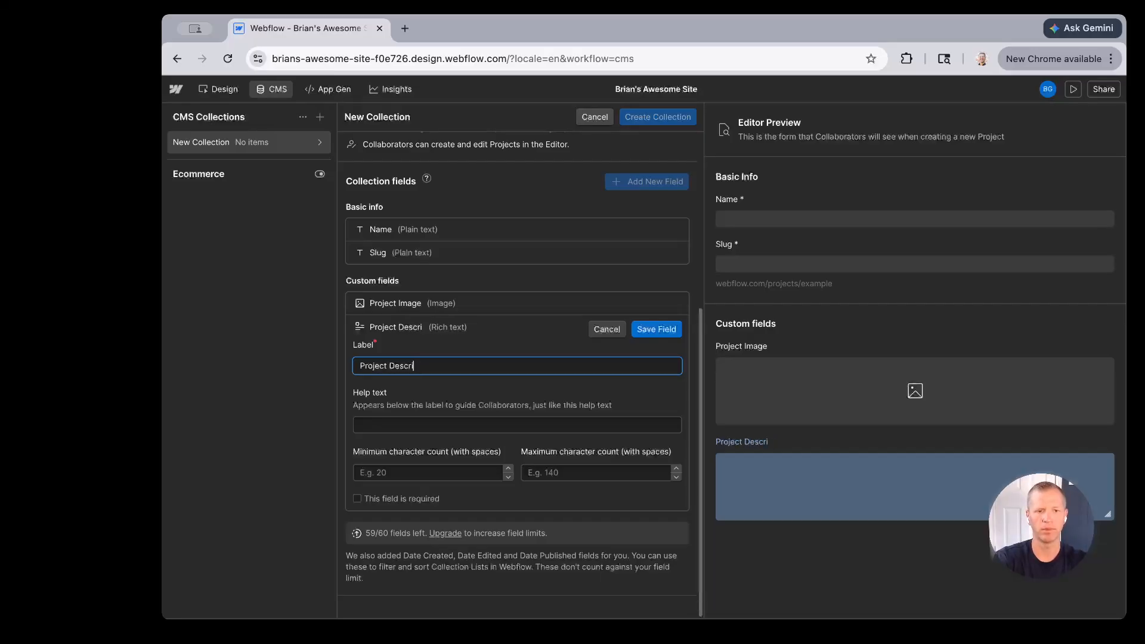
{"action": "type", "text": "ption"}
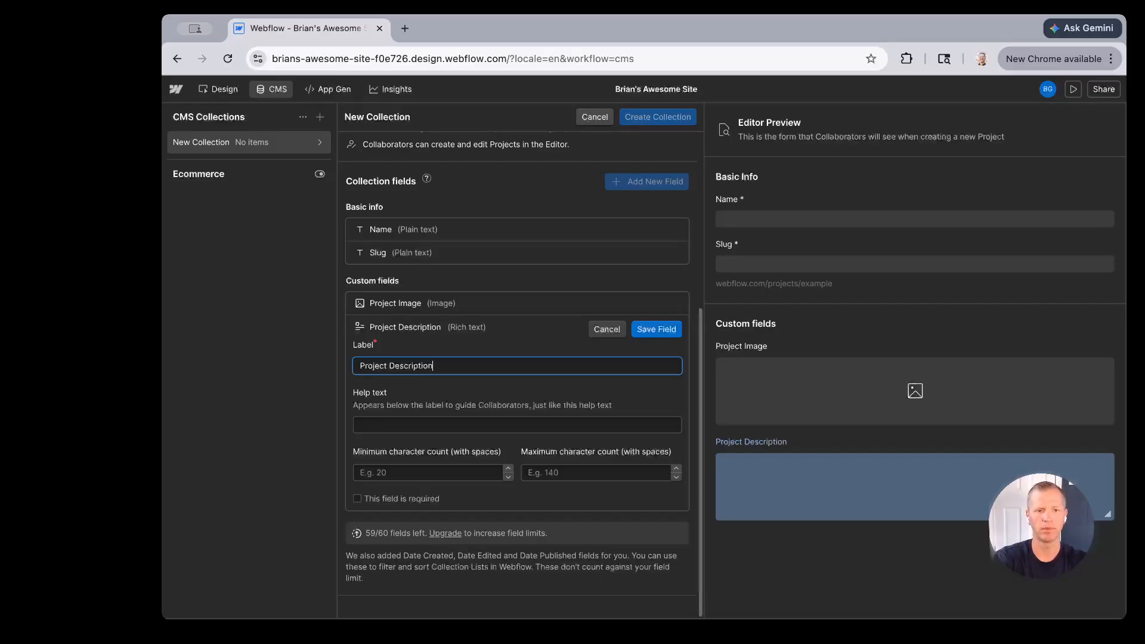
{"action": "left_click", "coordinate": [662, 331]}
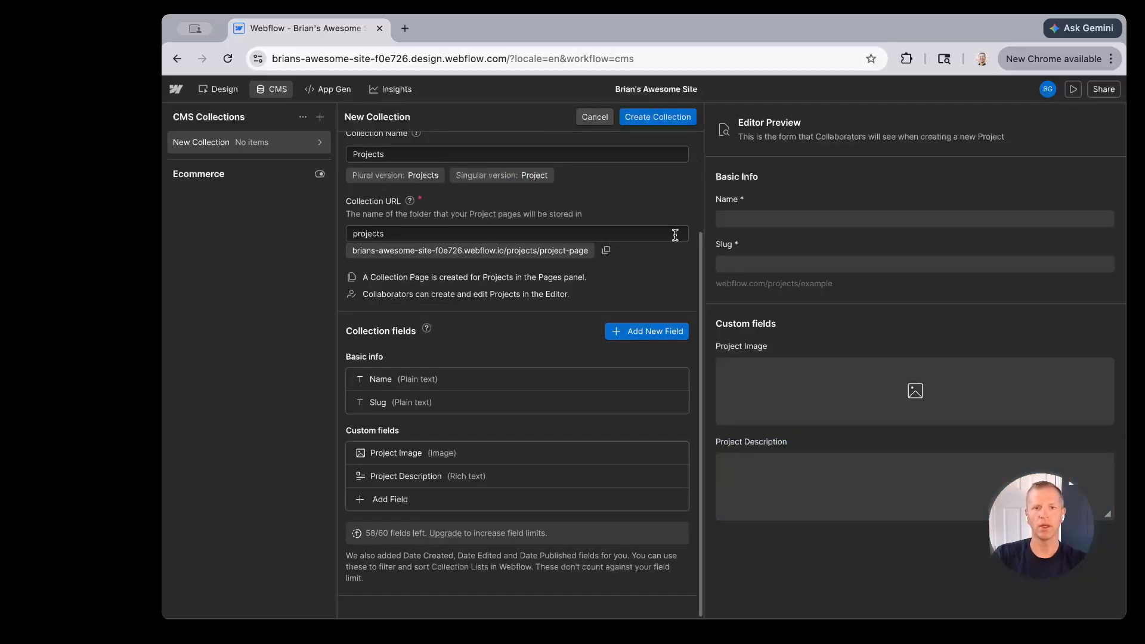
{"action": "left_click", "coordinate": [670, 120]}
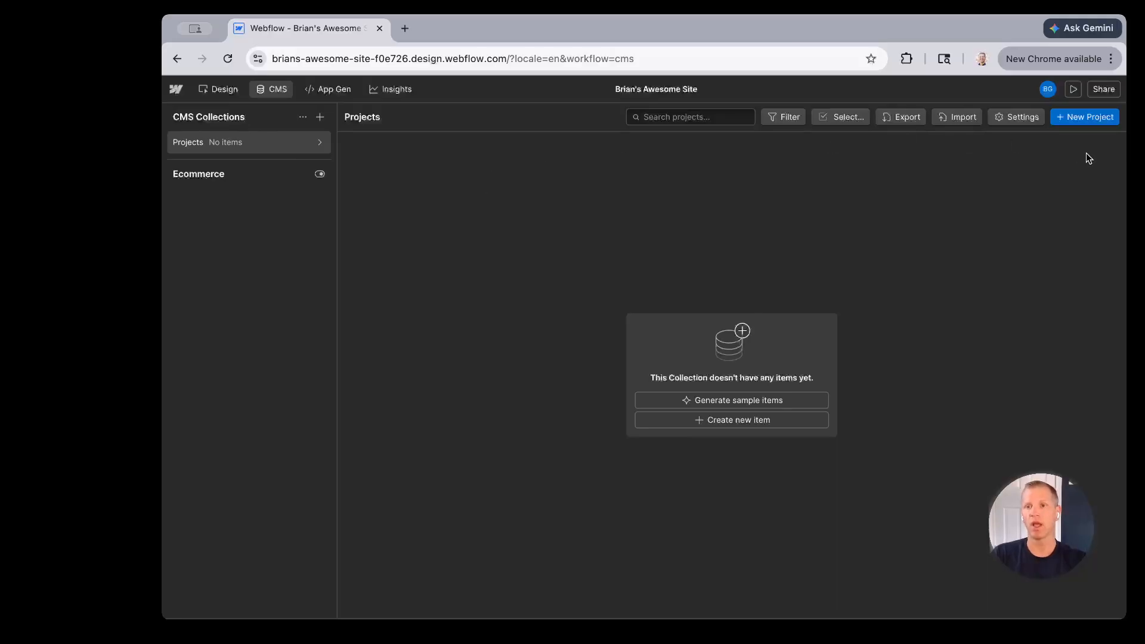
Start a new project item named Website and upload website.webp as its Project Image.
{"action": "left_click", "coordinate": [1092, 122]}
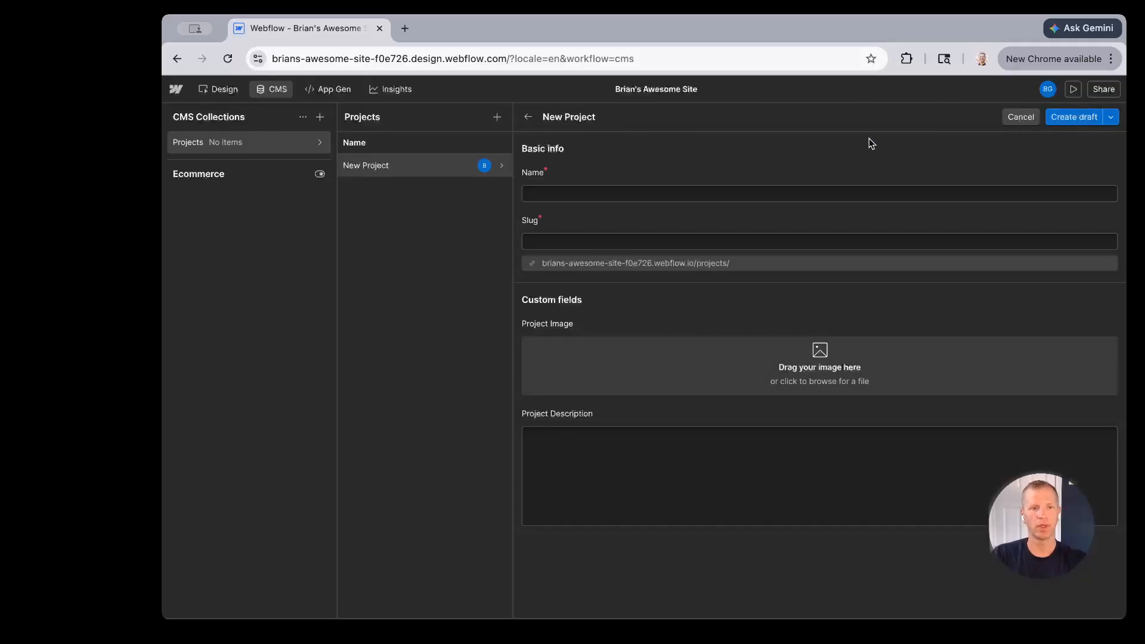
{"action": "left_click", "coordinate": [581, 193]}
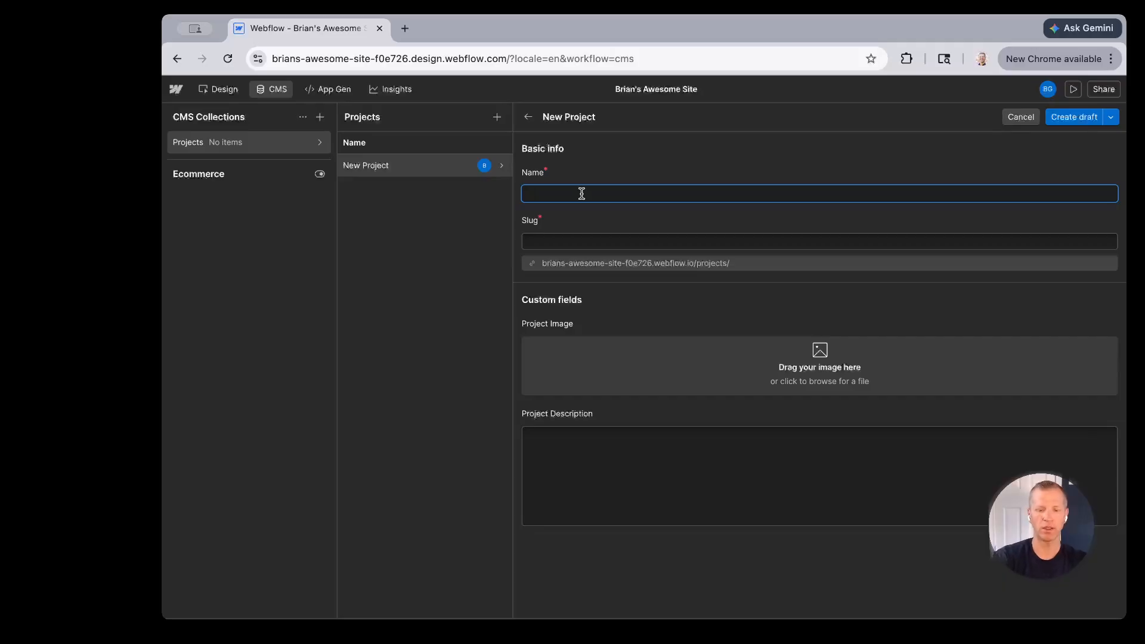
{"action": "type", "text": "Website"}
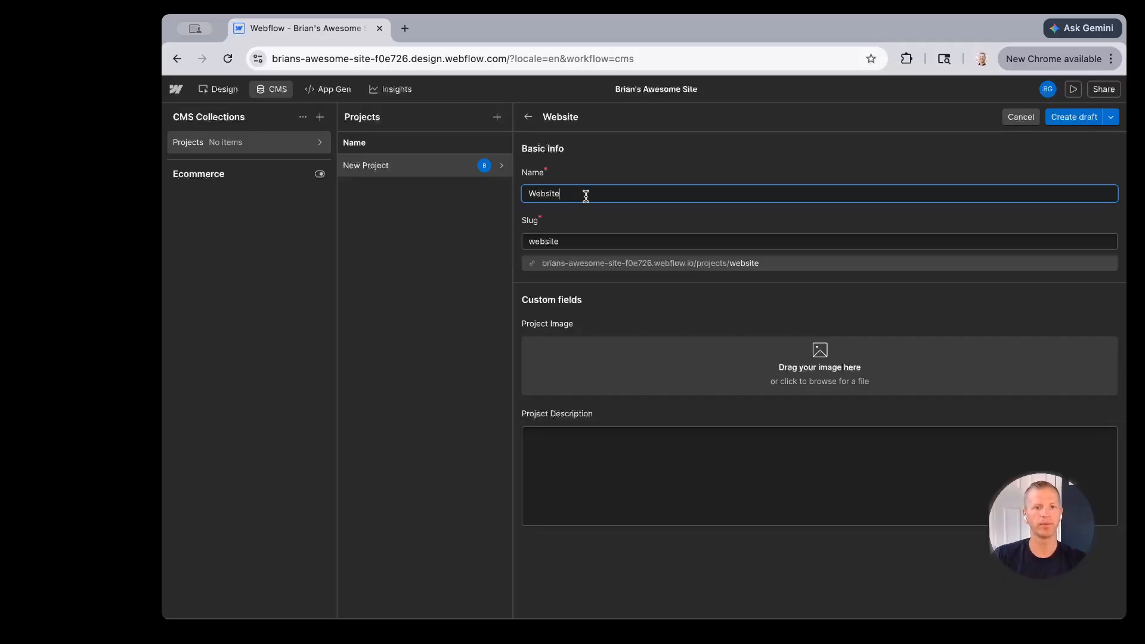
{"action": "key", "text": "super+Tab"}
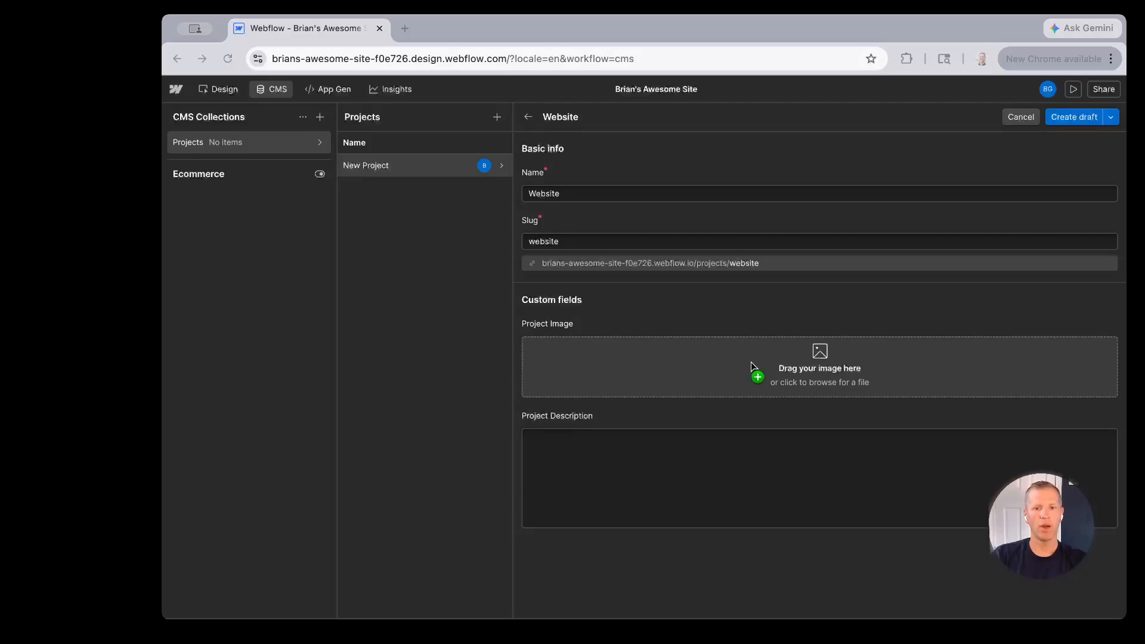
{"action": "left_click_drag", "start_coordinate": [750, 363], "coordinate": [749, 361]}
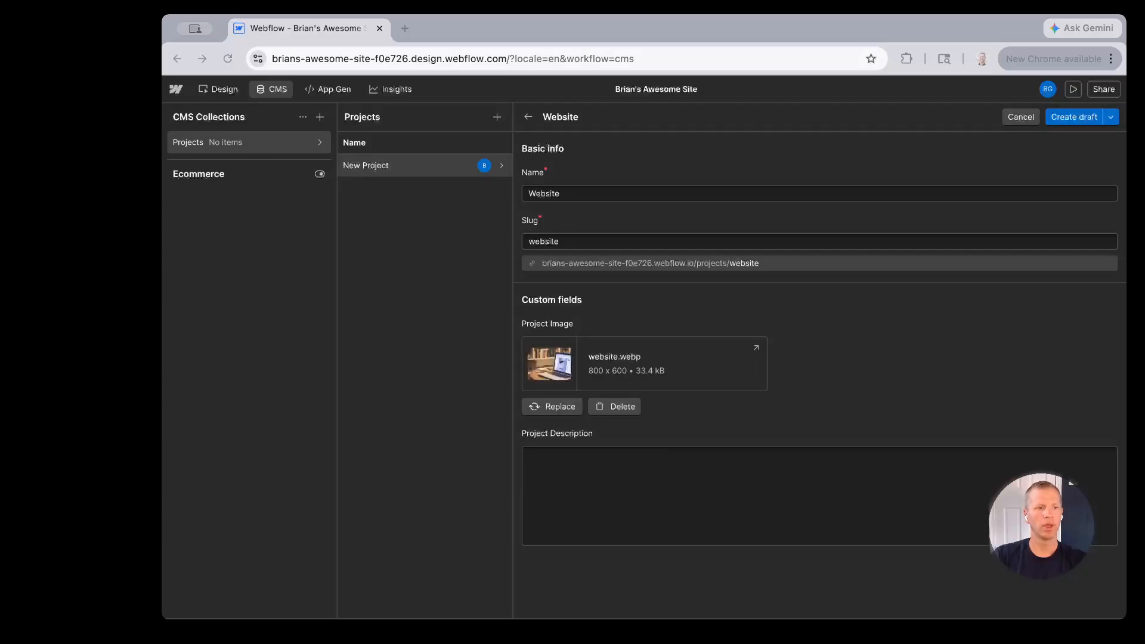
Set the Project Description to "A fast, purposeful digital home that balances beautiful design with the performance and clarity users expect." and create the draft.
{"action": "left_click", "coordinate": [785, 522]}
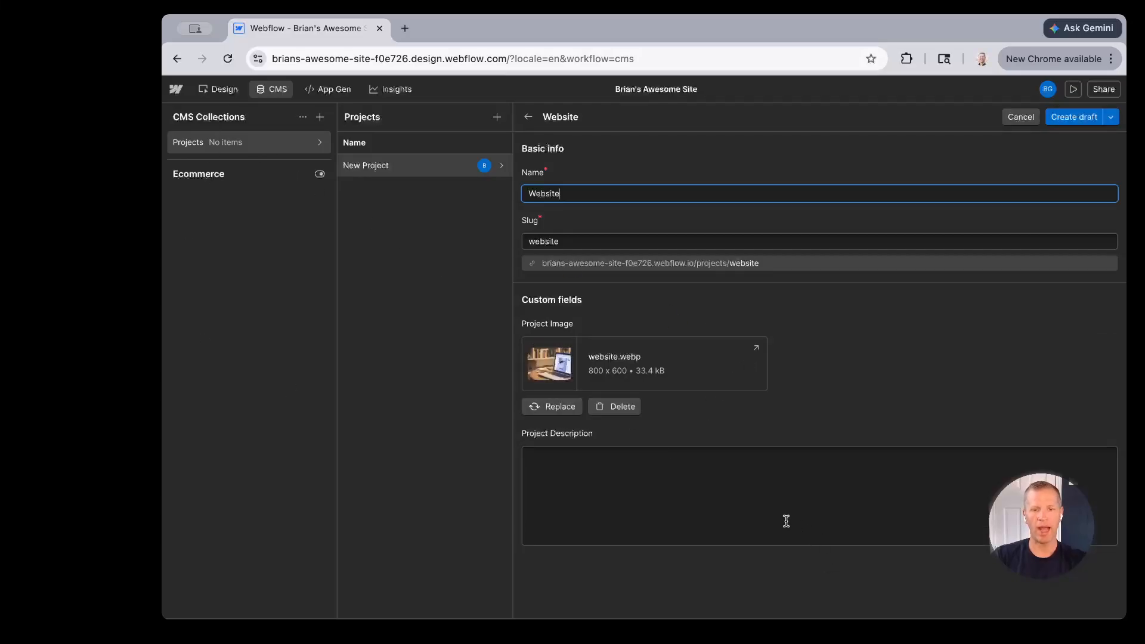
{"action": "left_click", "coordinate": [759, 506]}
{"action": "type", "text": "A fast, purposeful digital home that balances beautiful design with the performance and clarity users expect."}
{"action": "key", "text": "BackSpace"}
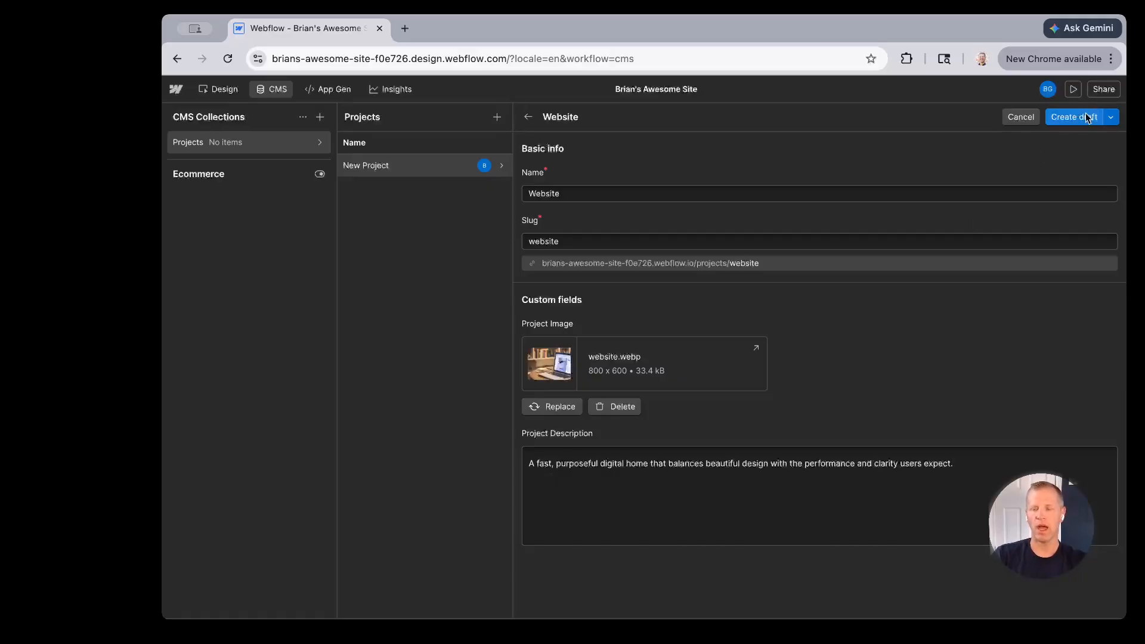
{"action": "left_click", "coordinate": [1111, 118]}
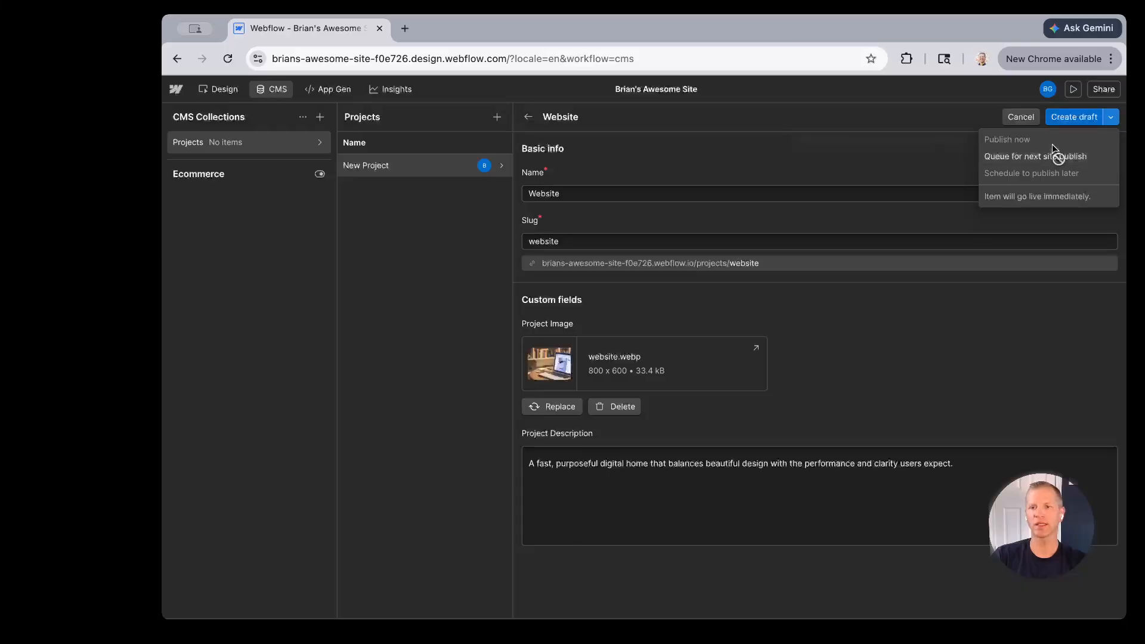
{"action": "left_click", "coordinate": [954, 116]}
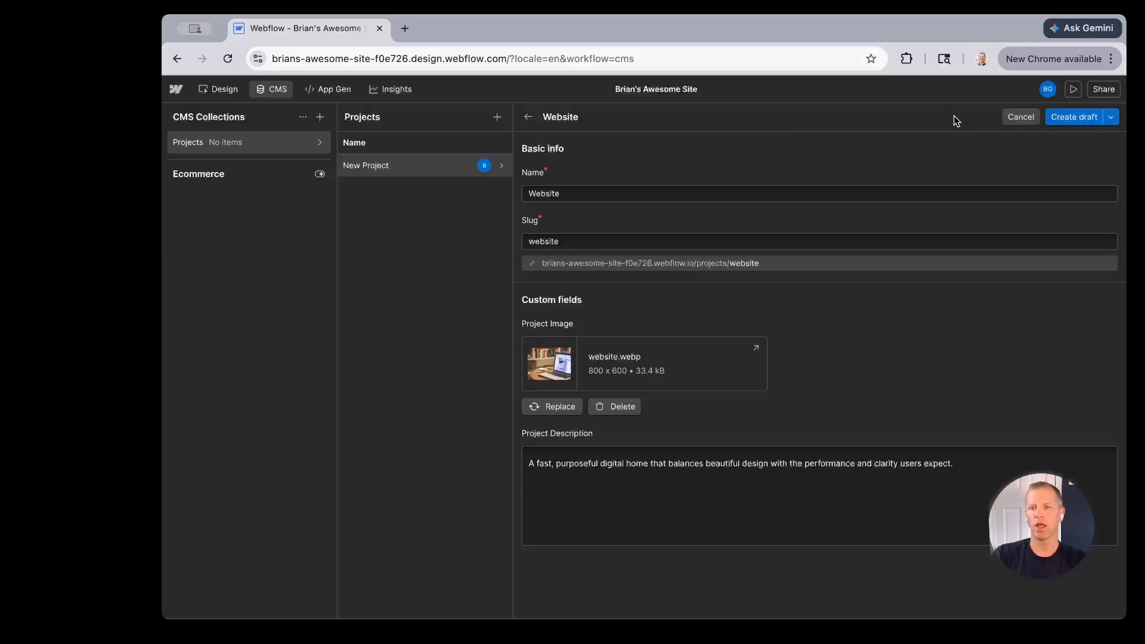
{"action": "left_click", "coordinate": [1064, 118]}
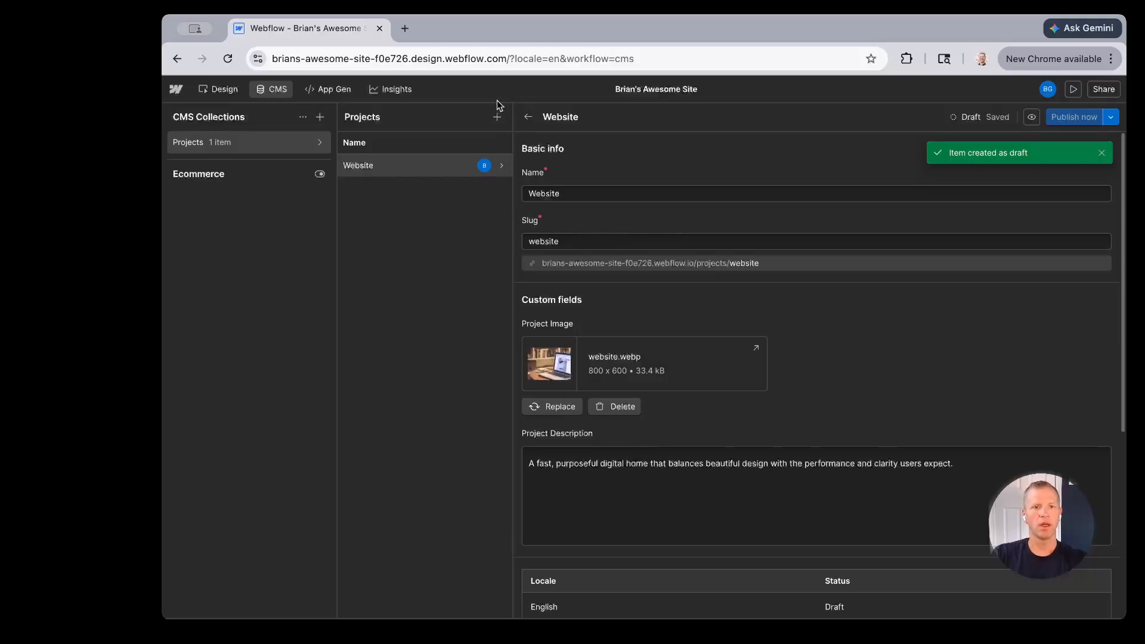
Start another project item named Interactive Experience and upload interactive-experience.webp as its Project Image.
{"action": "left_click", "coordinate": [497, 117]}
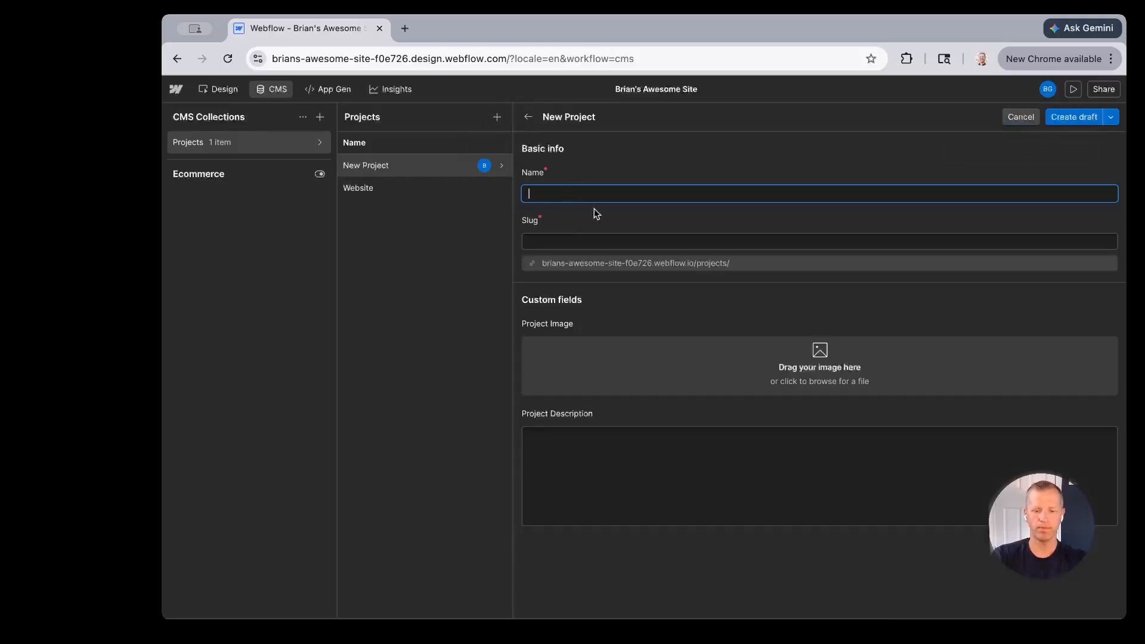
{"action": "type", "text": "Interacti"}
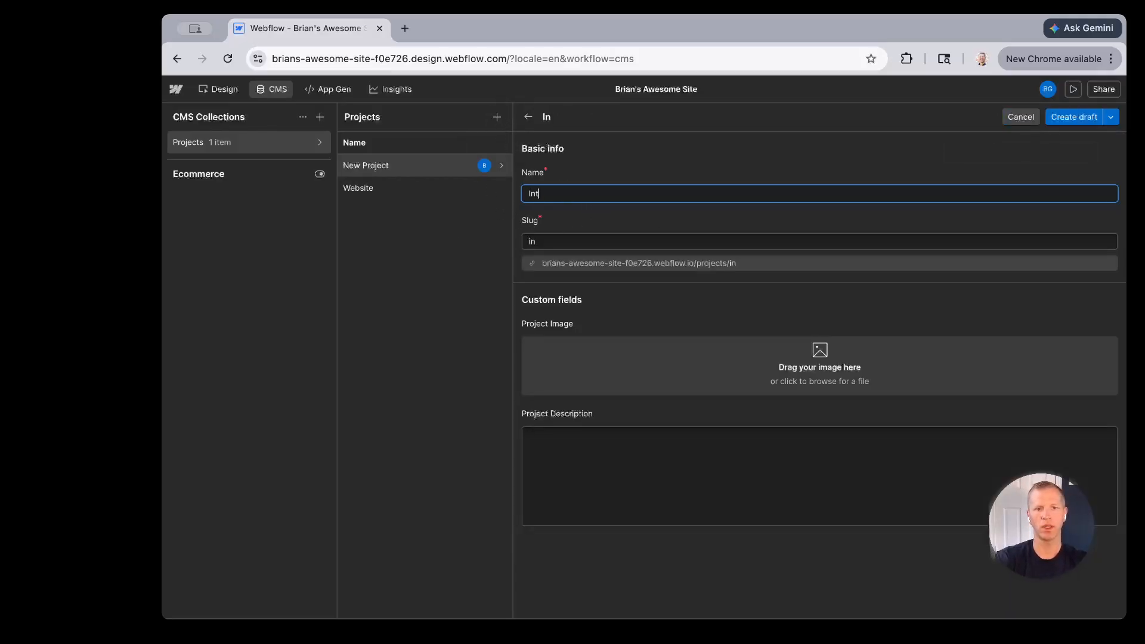
{"action": "type", "text": "xperience"}
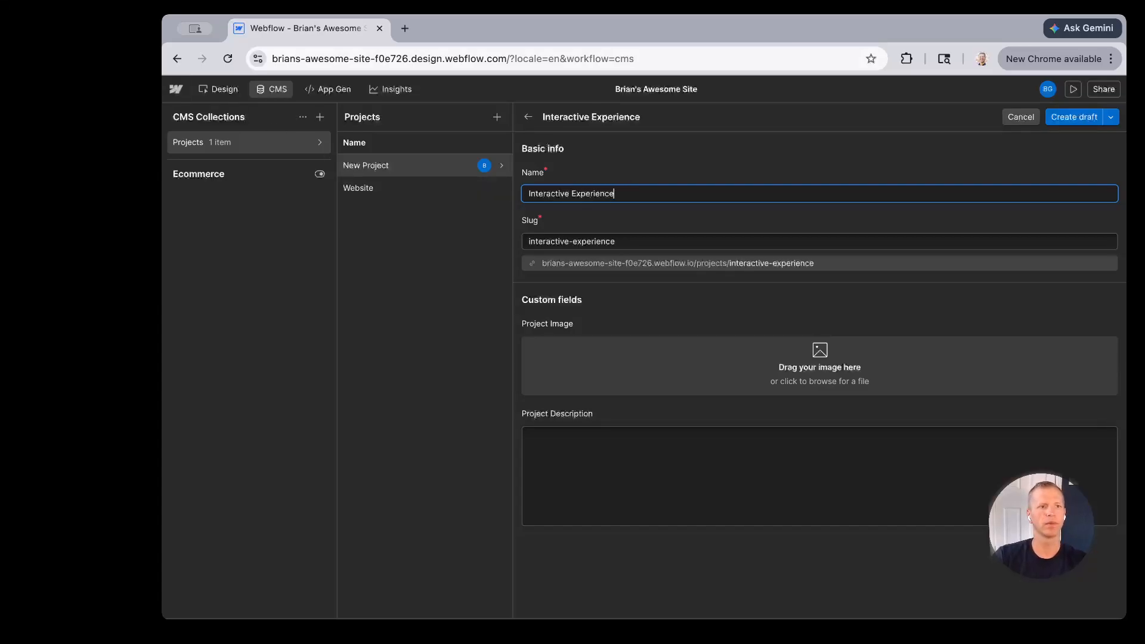
{"action": "left_click", "coordinate": [90, 90]}
{"action": "left_click_drag", "start_coordinate": [430, 155], "coordinate": [682, 363]}
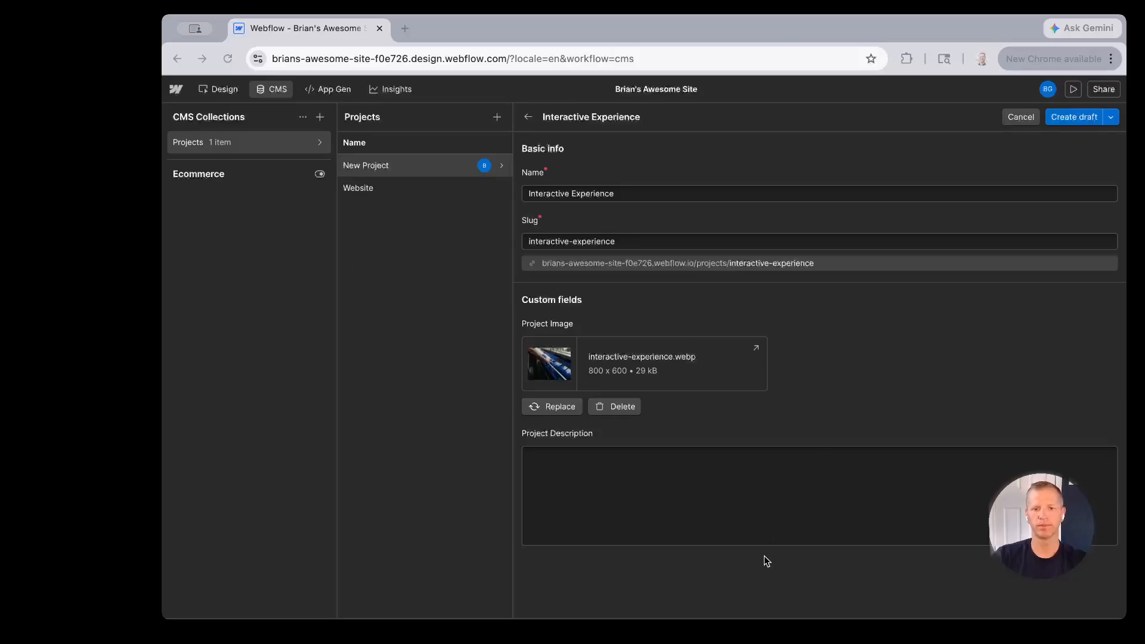
Enter the description "We turned passive content into something people actually want to engage with — combining storytelling, motion, and interactivity into one seamless journey." and create the draft.
{"action": "left_click", "coordinate": [662, 493]}
{"action": "left_click", "coordinate": [661, 495]}
{"action": "type", "text": "We turned passive content into something people actually want to engage with — combining storytelling, motion, and interactivity into one seamless journey."}
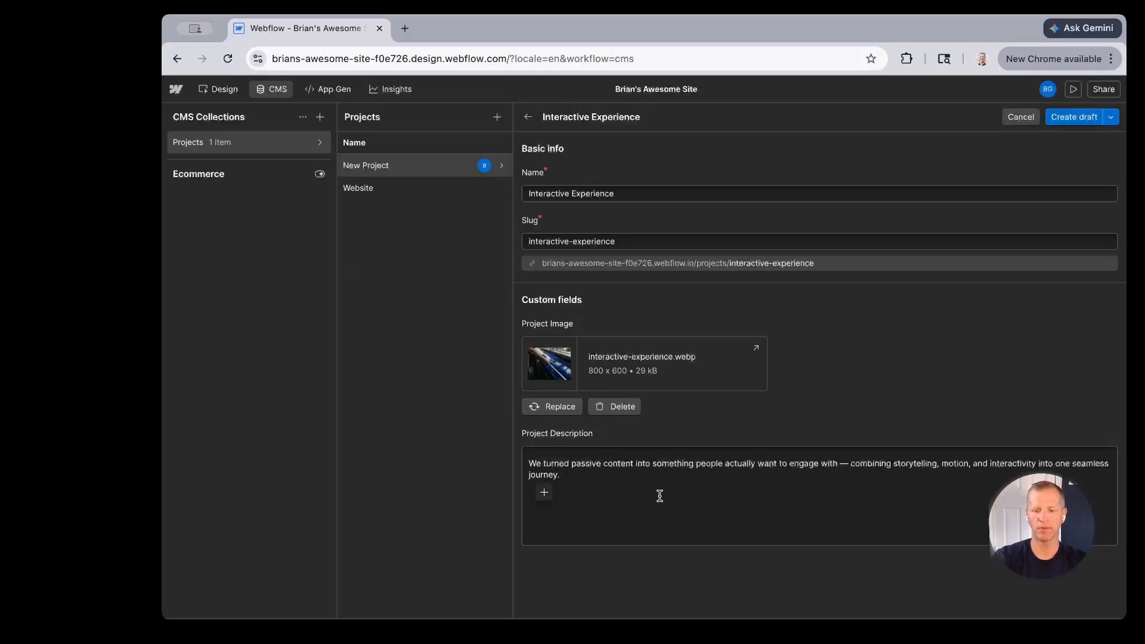
{"action": "key", "text": "BackSpace"}
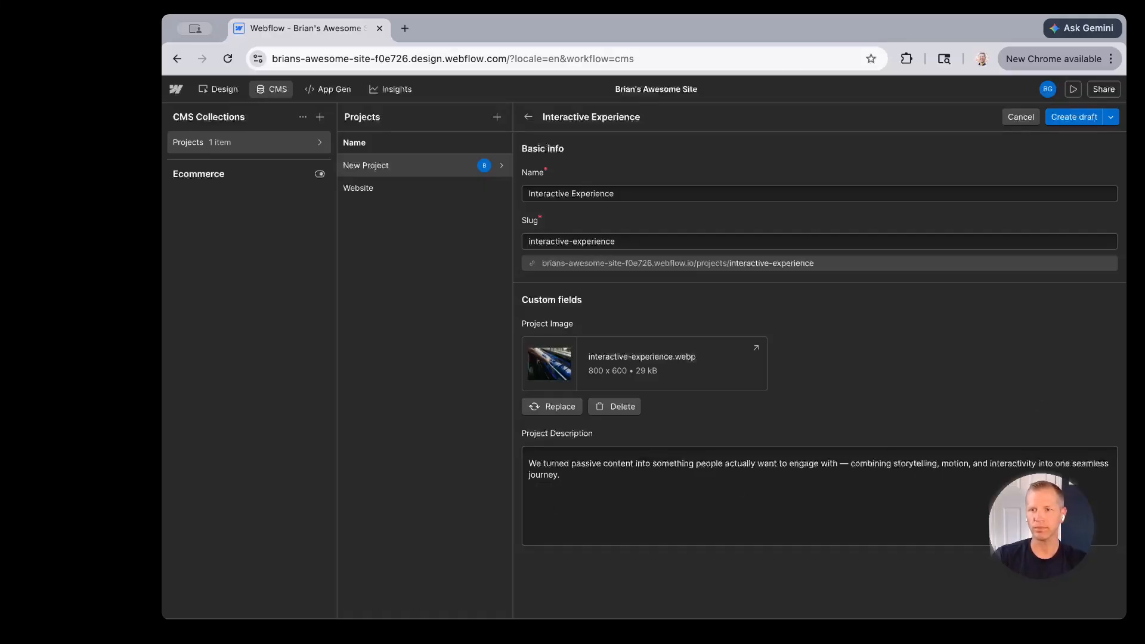
{"action": "left_click", "coordinate": [1073, 118]}
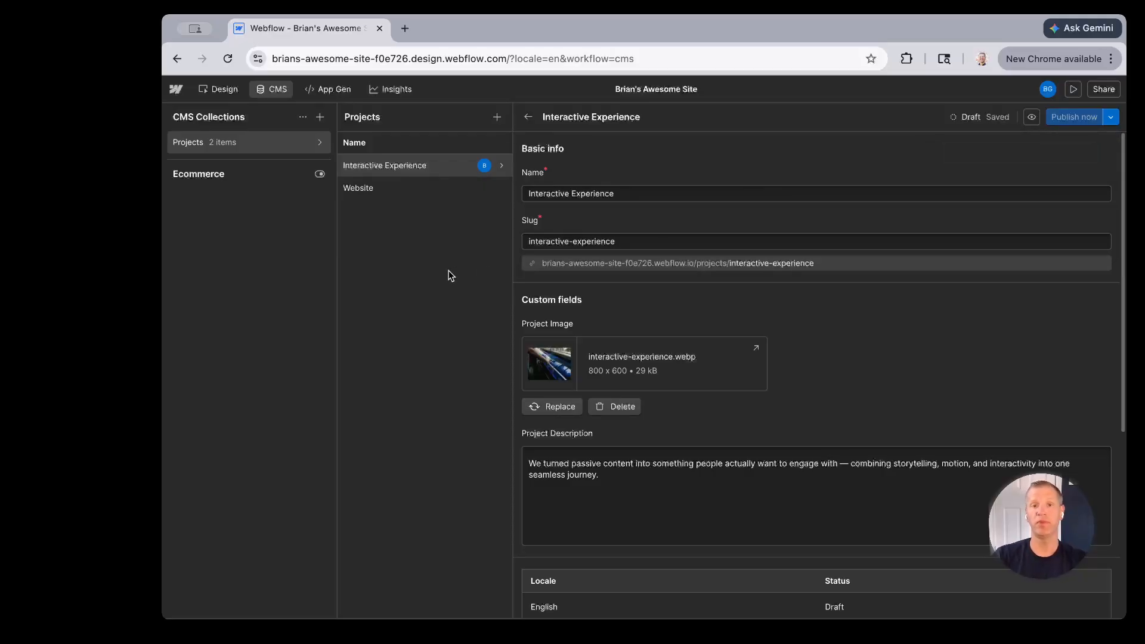
{"action": "left_click", "coordinate": [528, 118]}
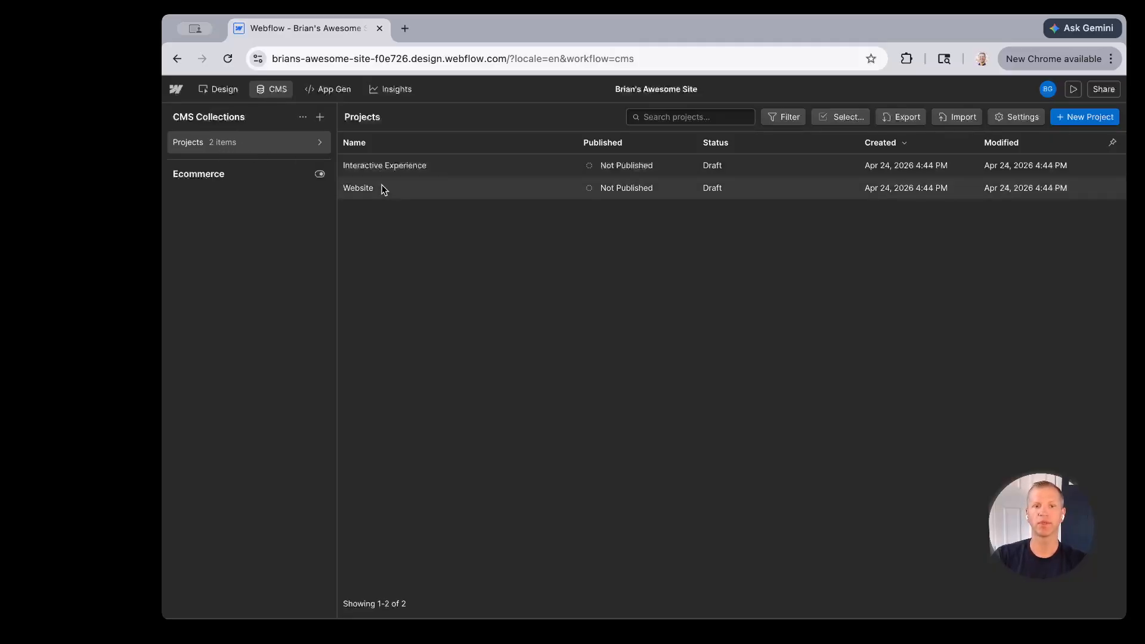
{"action": "left_click", "coordinate": [1134, 285]}
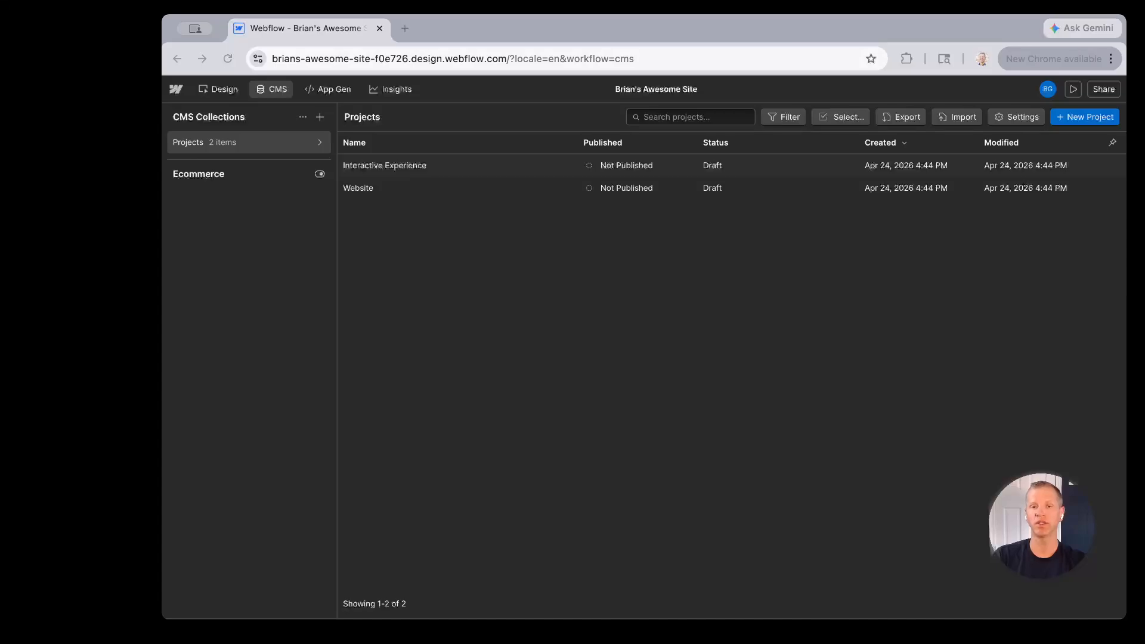